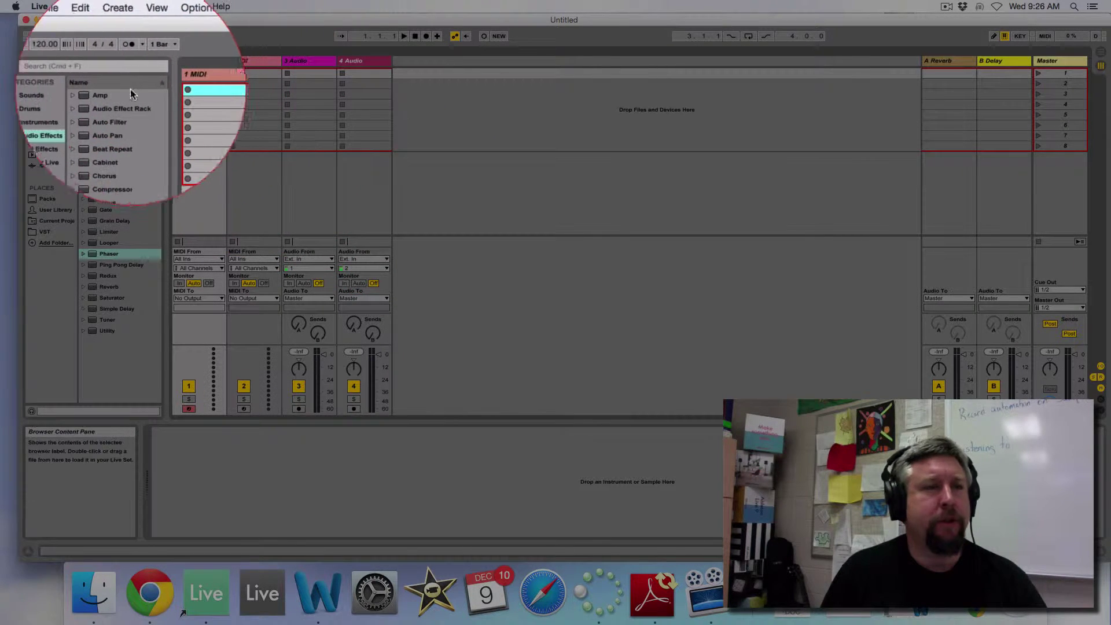
Step: Load the Kit-Core 707 drum kit from the Drums category onto the first MIDI track
{"action": "left_click", "coordinate": [53, 110]}
{"action": "scroll", "coordinate": [115, 153], "scroll_direction": "down", "scroll_amount": 10}
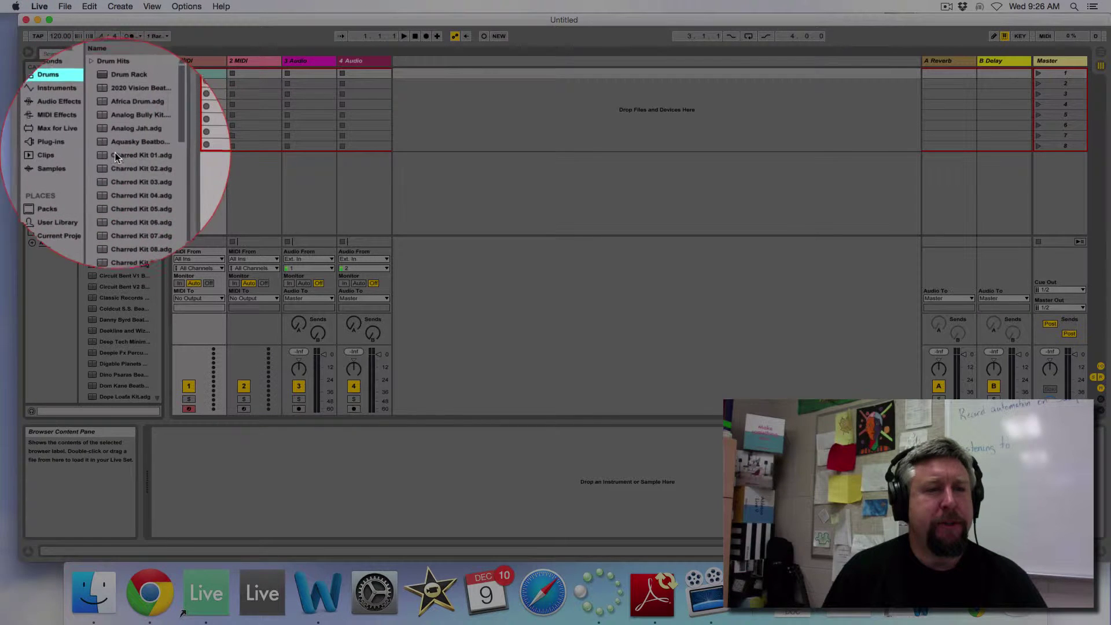
{"action": "scroll", "coordinate": [115, 154], "scroll_direction": "down", "scroll_amount": 10}
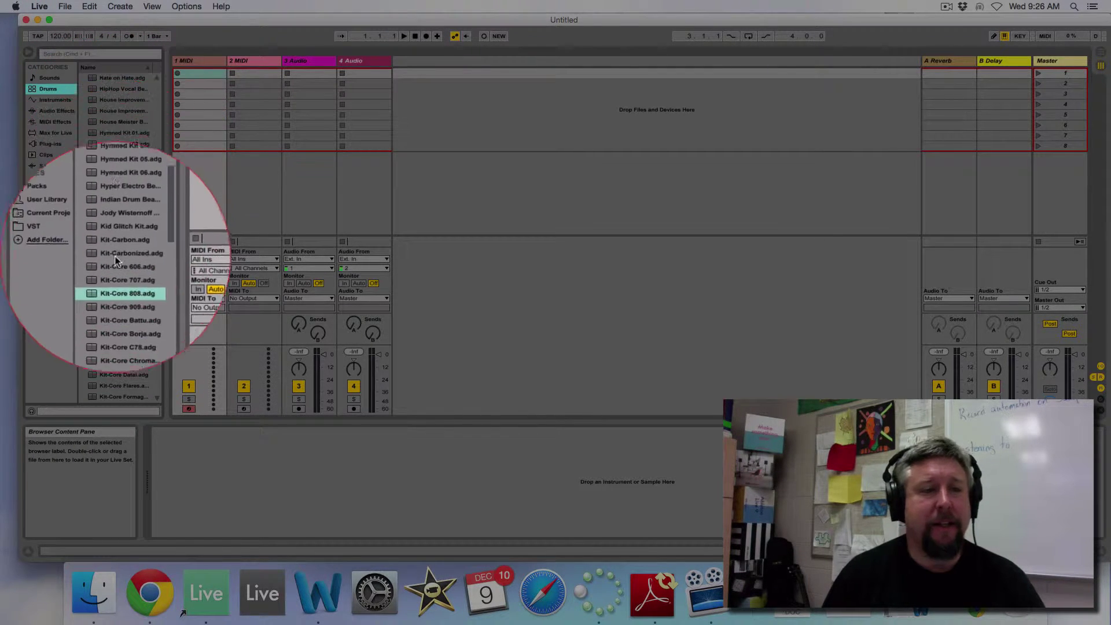
{"action": "left_click_drag", "start_coordinate": [115, 277], "coordinate": [206, 114]}
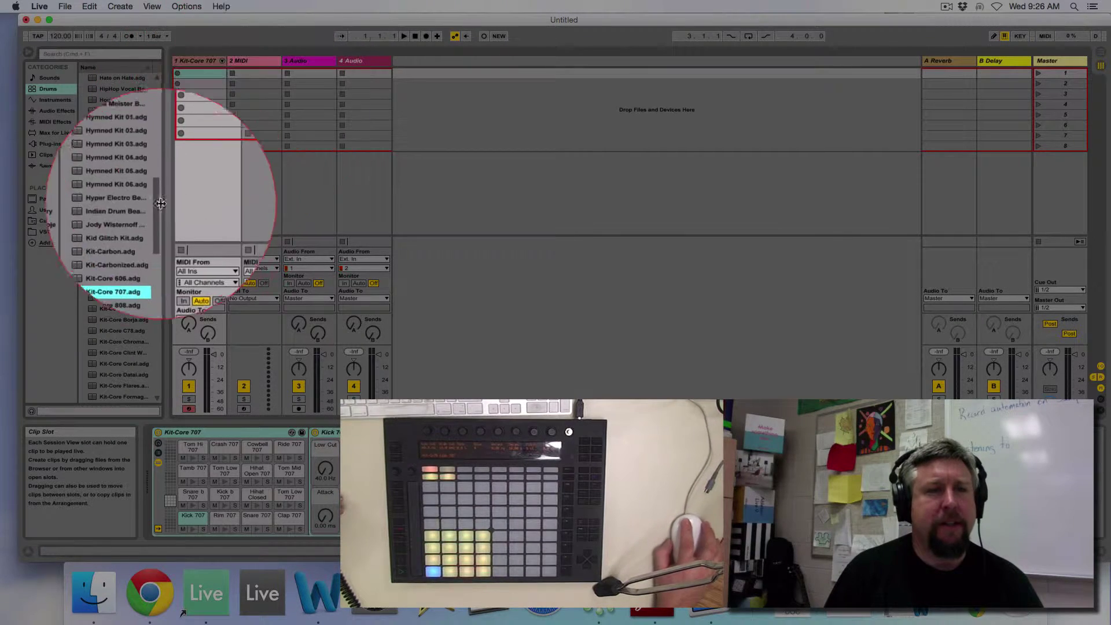
Step: Add a second Kit-Core 707 on a new track after the audio tracks and widen that track to show its full name
{"action": "left_click_drag", "start_coordinate": [132, 264], "coordinate": [412, 149]}
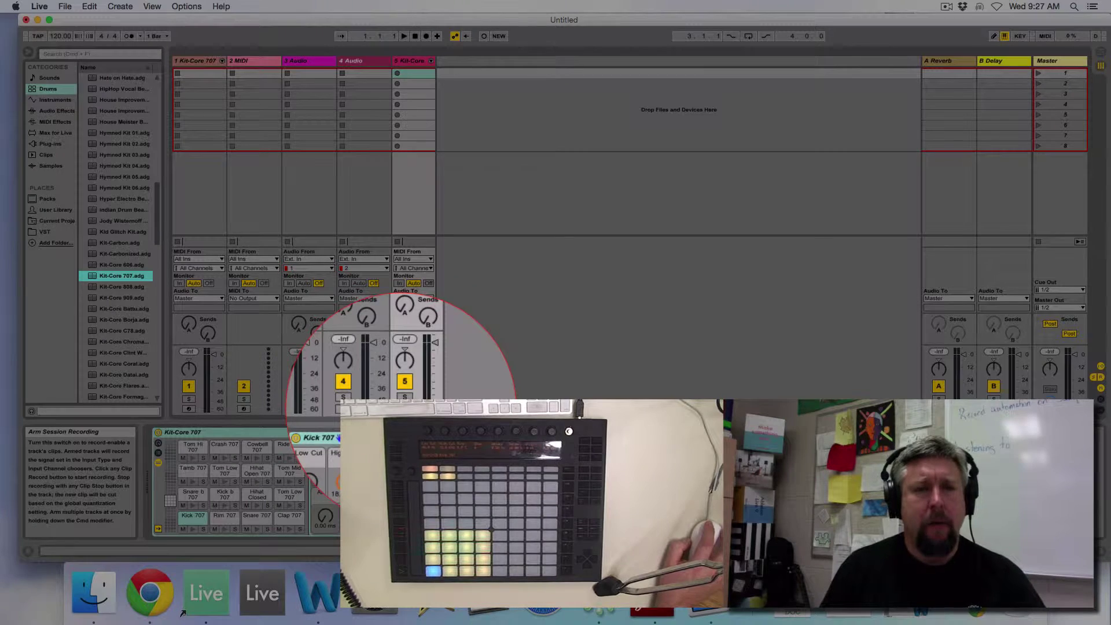
{"action": "left_click", "coordinate": [418, 75]}
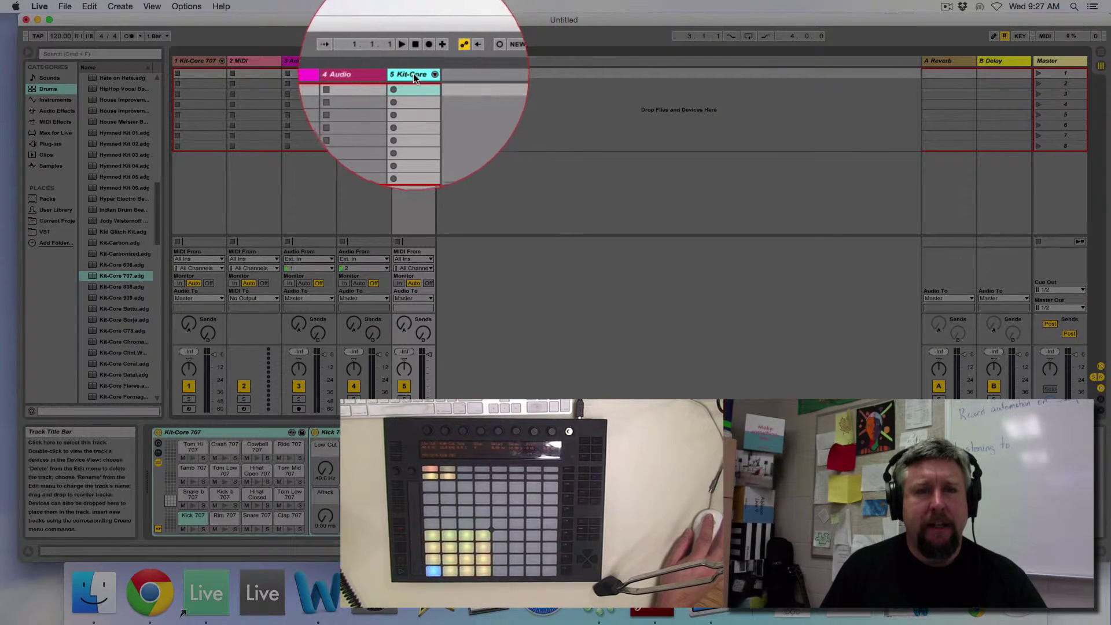
{"action": "left_click_drag", "start_coordinate": [436, 77], "coordinate": [457, 77]}
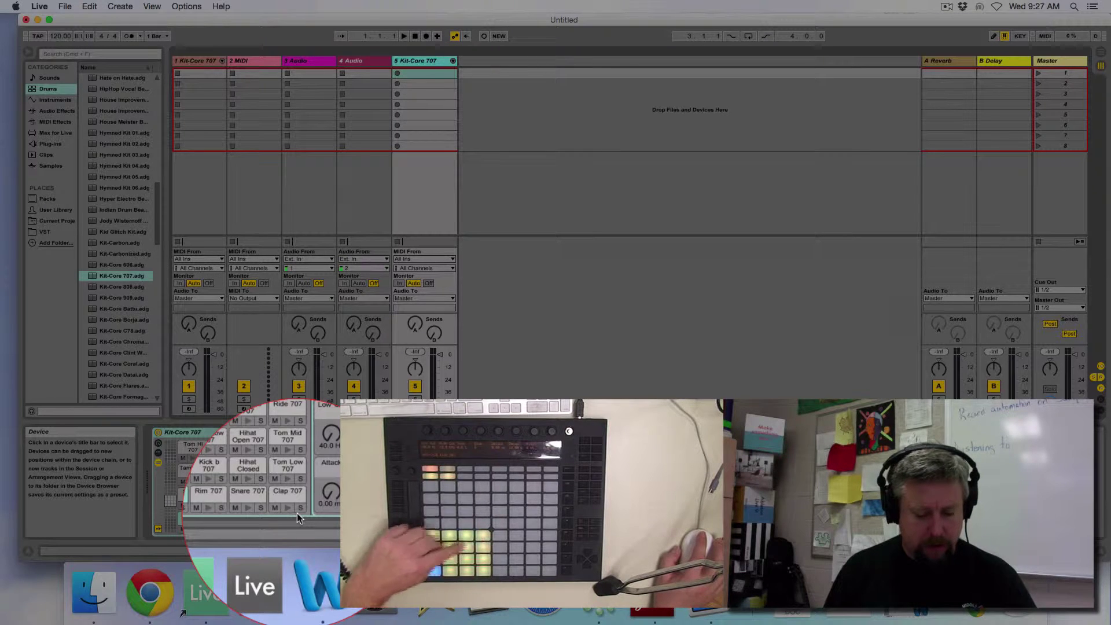
Step: Record drum clips in the first and third slots of track 1 and stop playback
{"action": "left_click", "coordinate": [200, 77]}
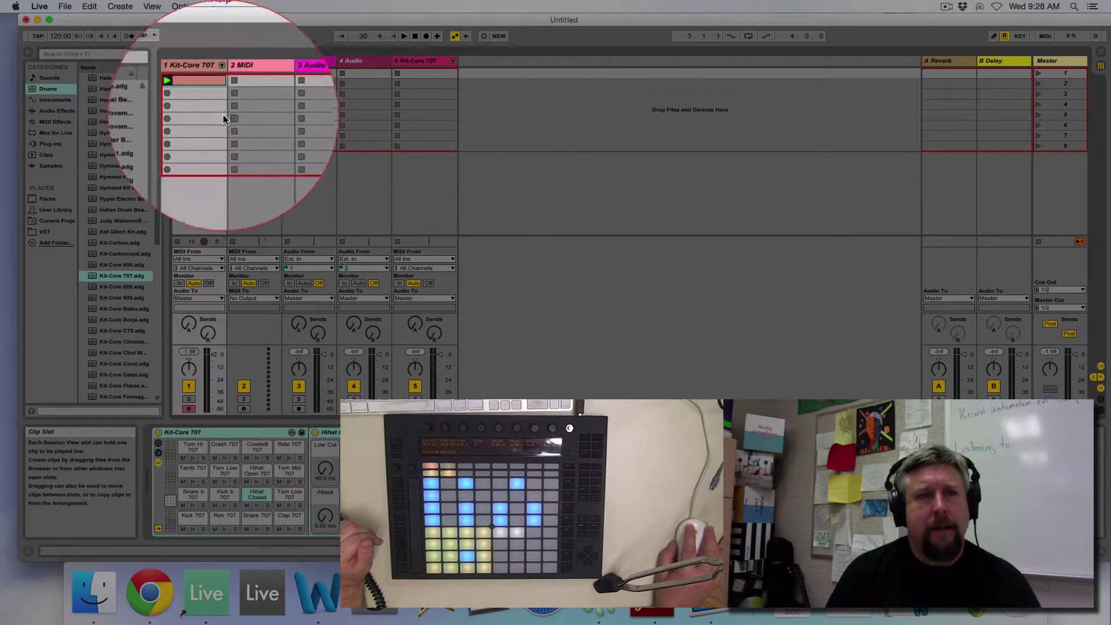
{"action": "left_click", "coordinate": [199, 115]}
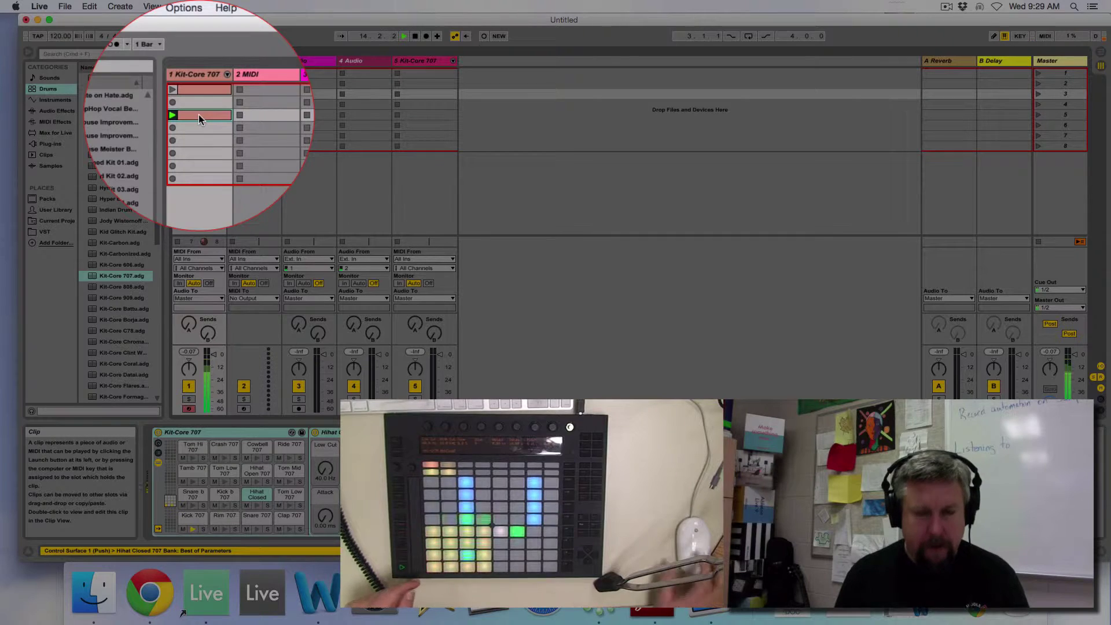
{"action": "left_click", "coordinate": [415, 36]}
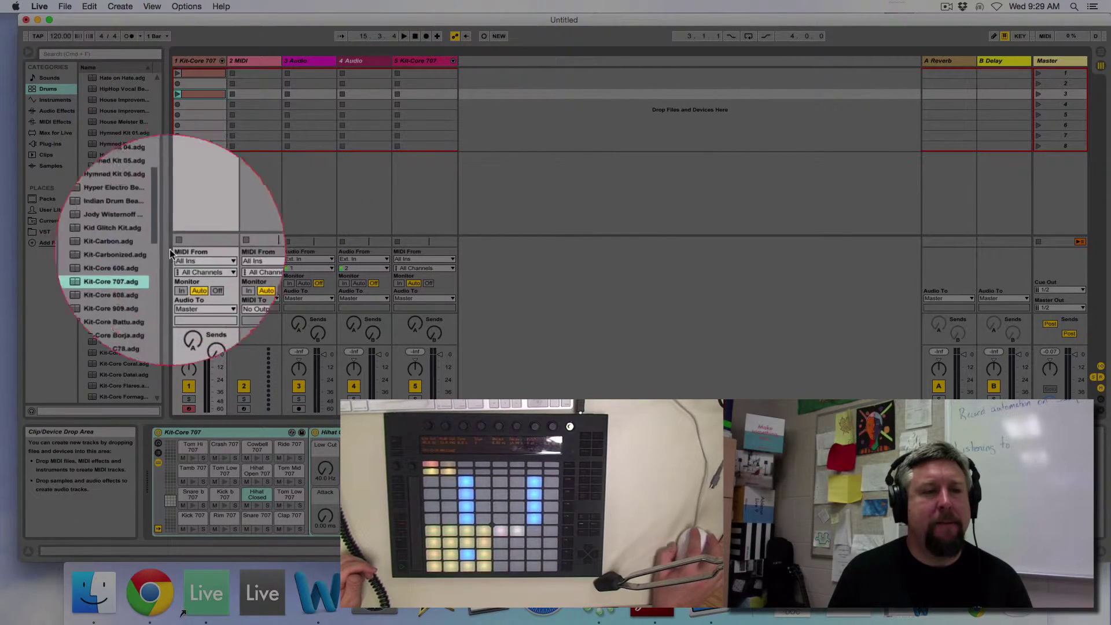
Step: Replace the kit on track 5 with Kit-Core 909 and record a beat in its second clip slot
{"action": "left_click_drag", "start_coordinate": [122, 297], "coordinate": [411, 111]}
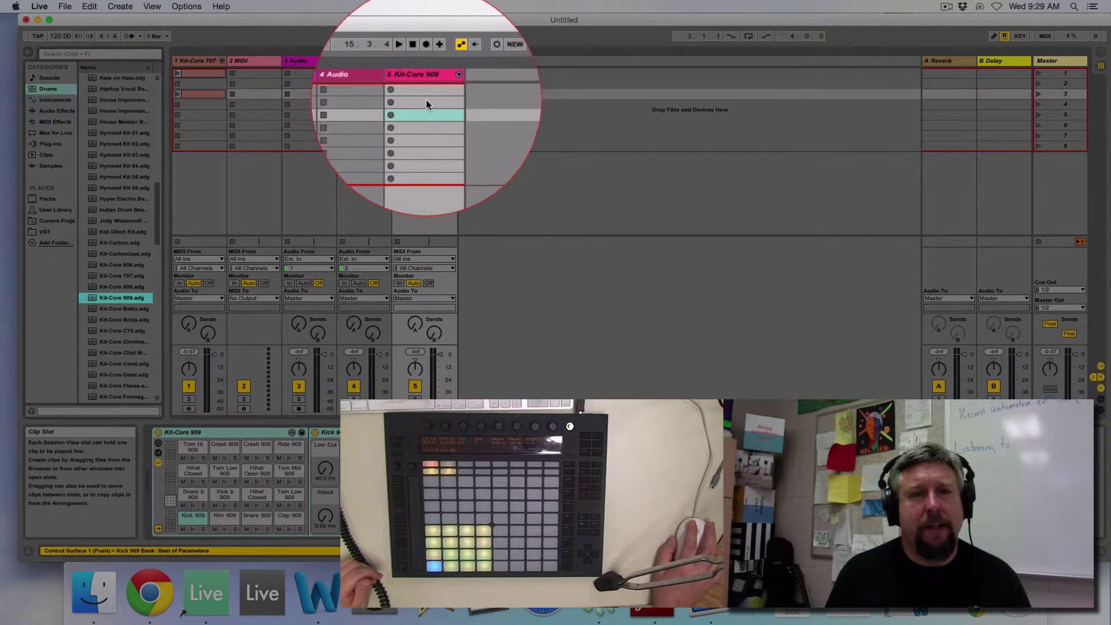
{"action": "left_click", "coordinate": [426, 99]}
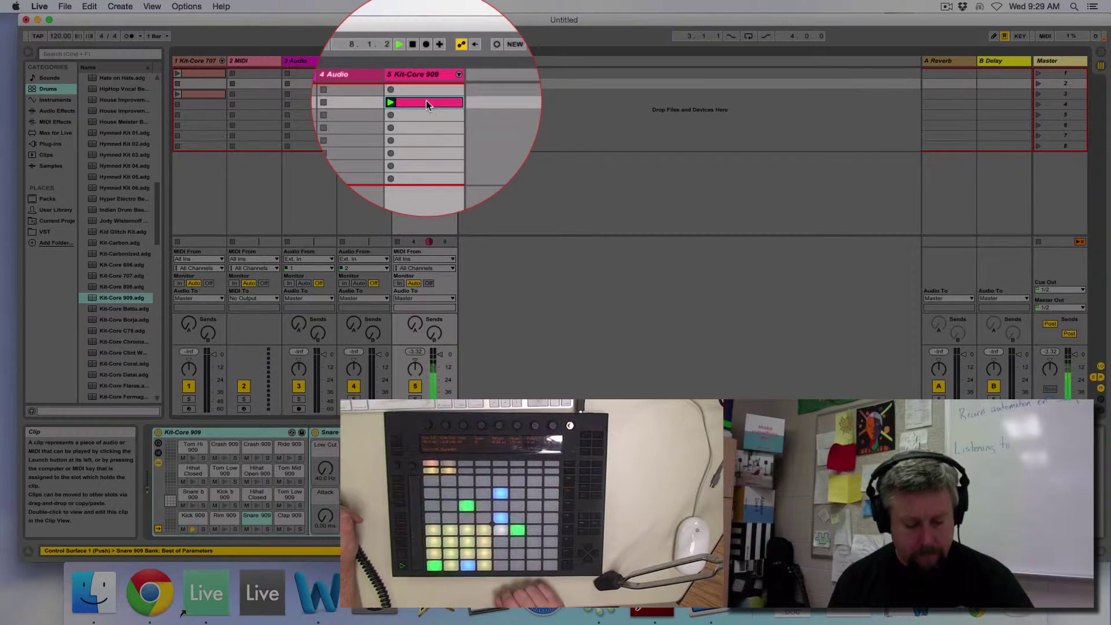
{"action": "left_click", "coordinate": [415, 45]}
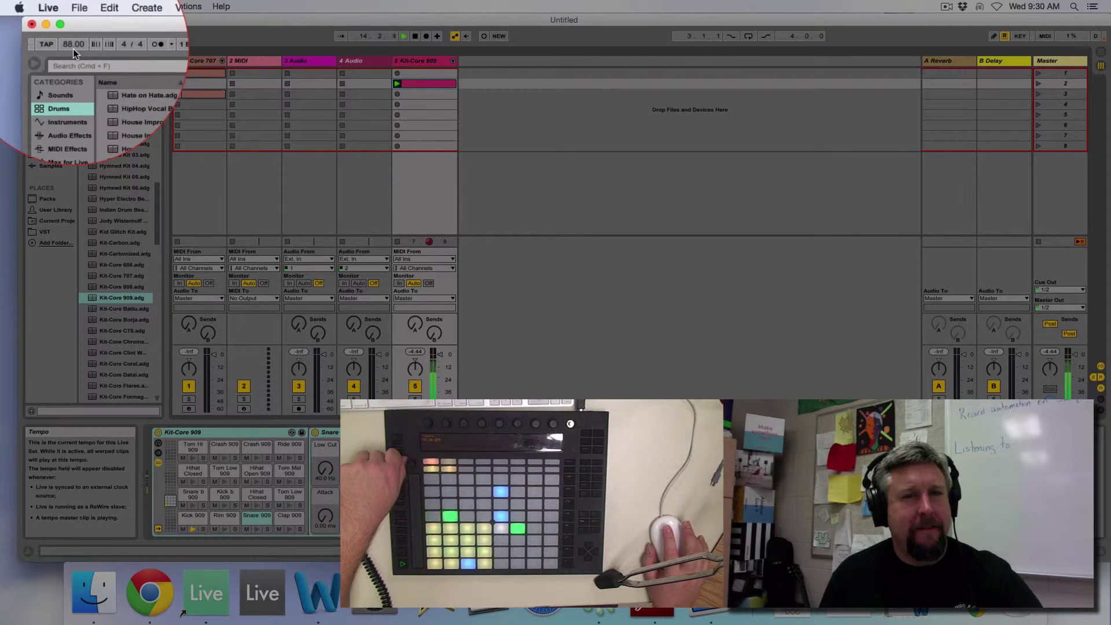
Step: Restart playback and audition muting and unmuting the Kit-Core 909 track
{"action": "left_click", "coordinate": [415, 45]}
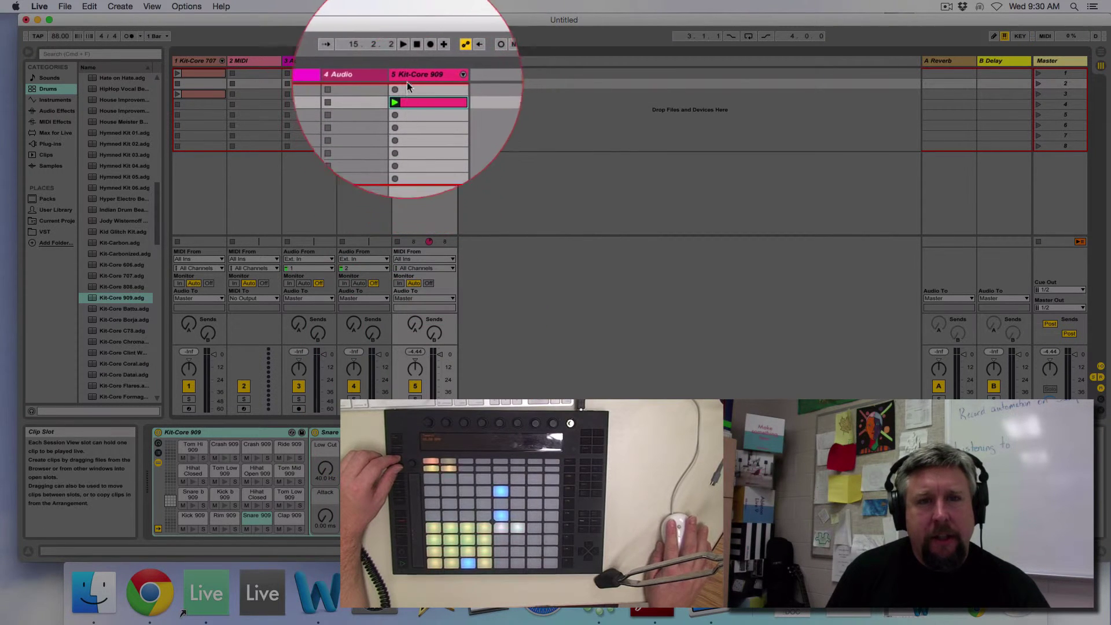
{"action": "left_click", "coordinate": [404, 47]}
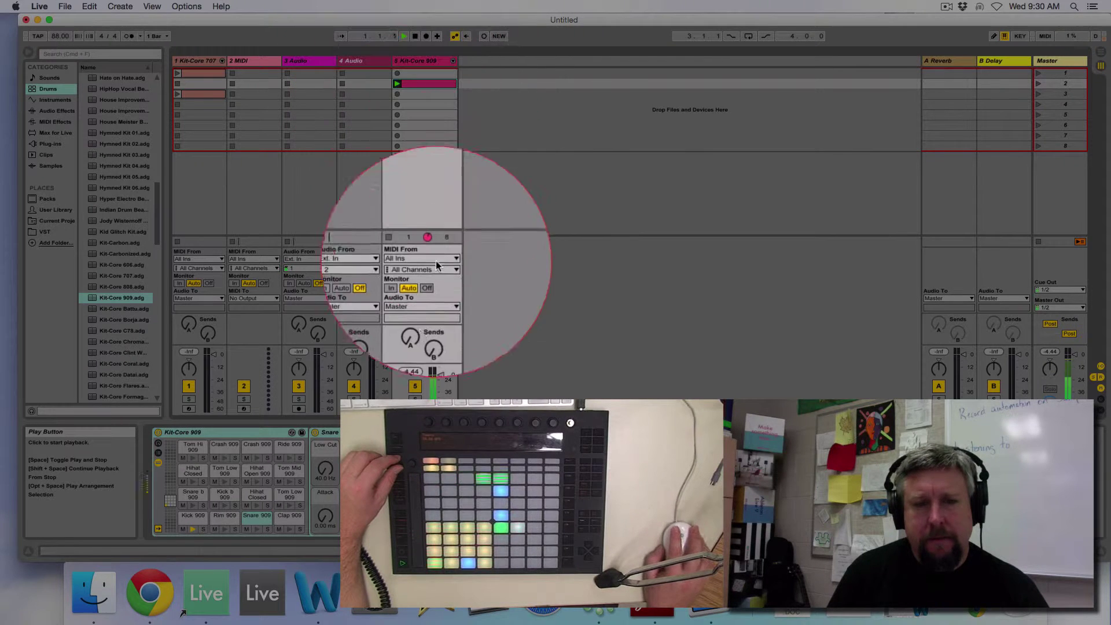
{"action": "left_click", "coordinate": [415, 386]}
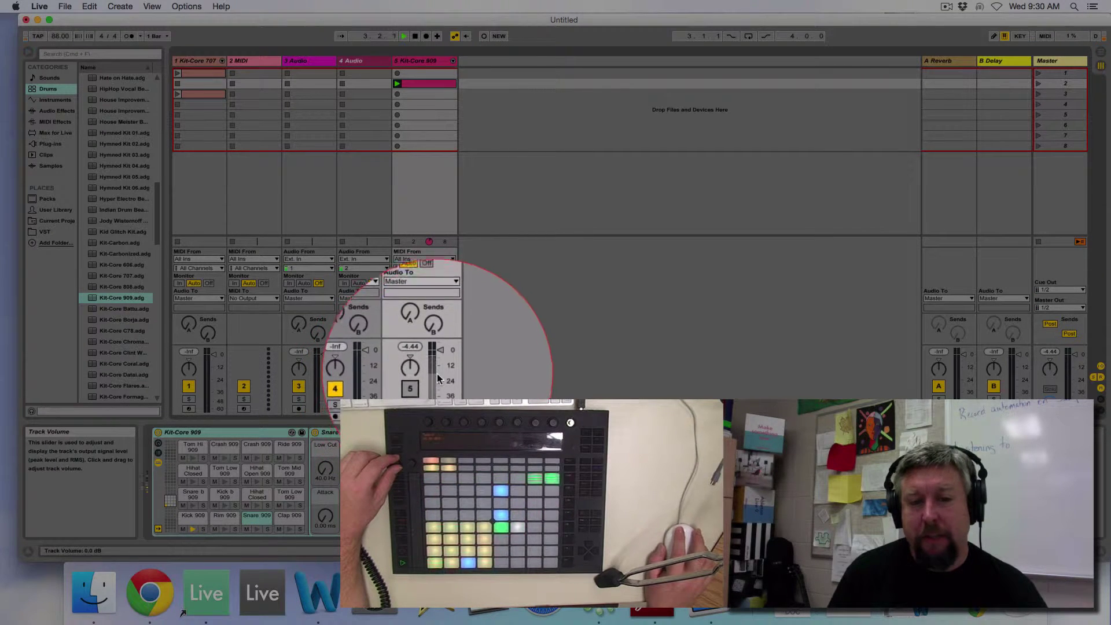
{"action": "left_click", "coordinate": [418, 390]}
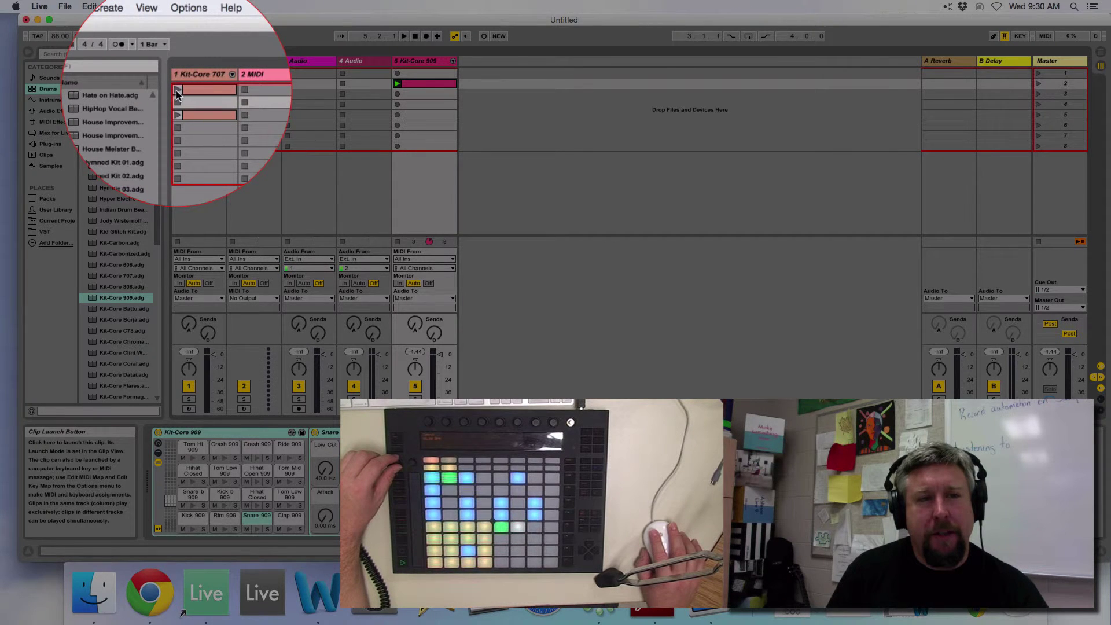
Step: Launch the first Kit-Core 707 clip, audition soloing and unsoloing track 1, and stop playback
{"action": "left_click", "coordinate": [176, 90]}
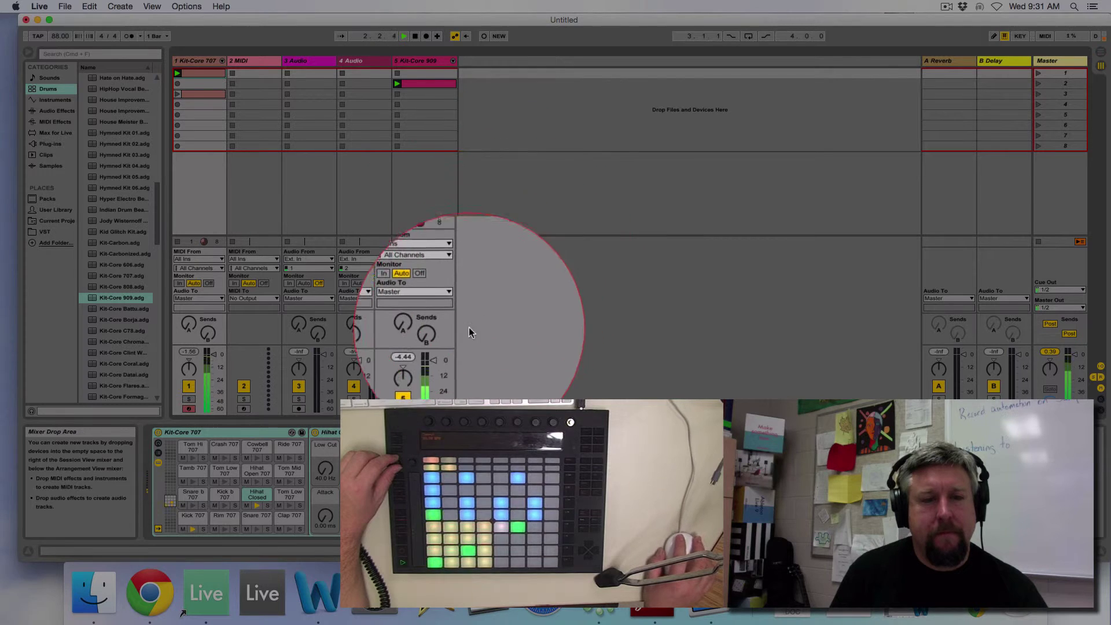
{"action": "left_click", "coordinate": [191, 401]}
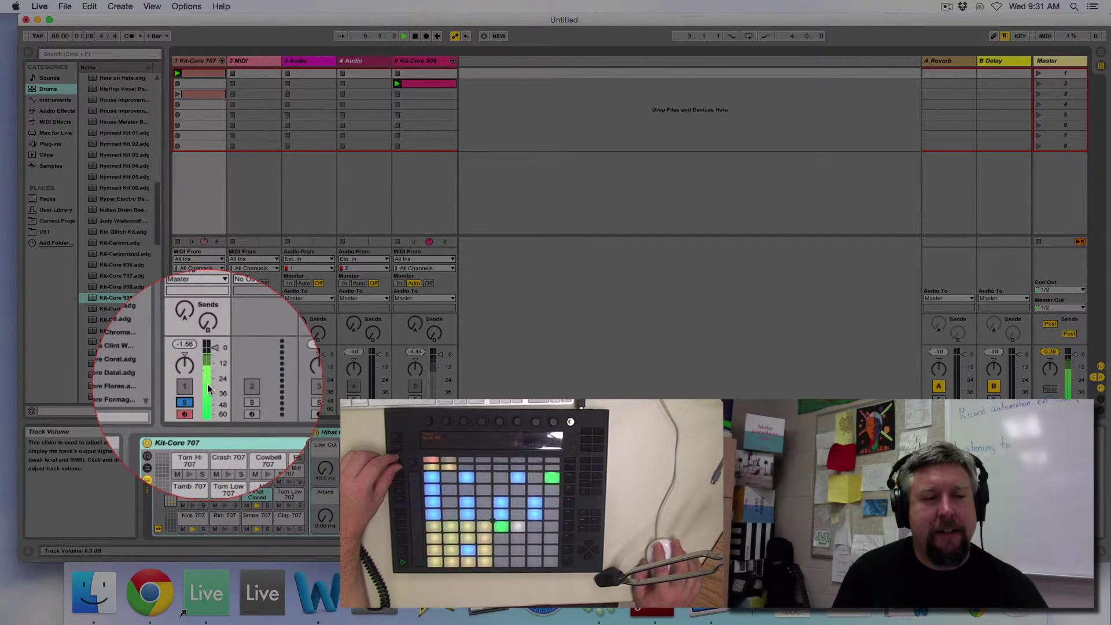
{"action": "left_click", "coordinate": [188, 399]}
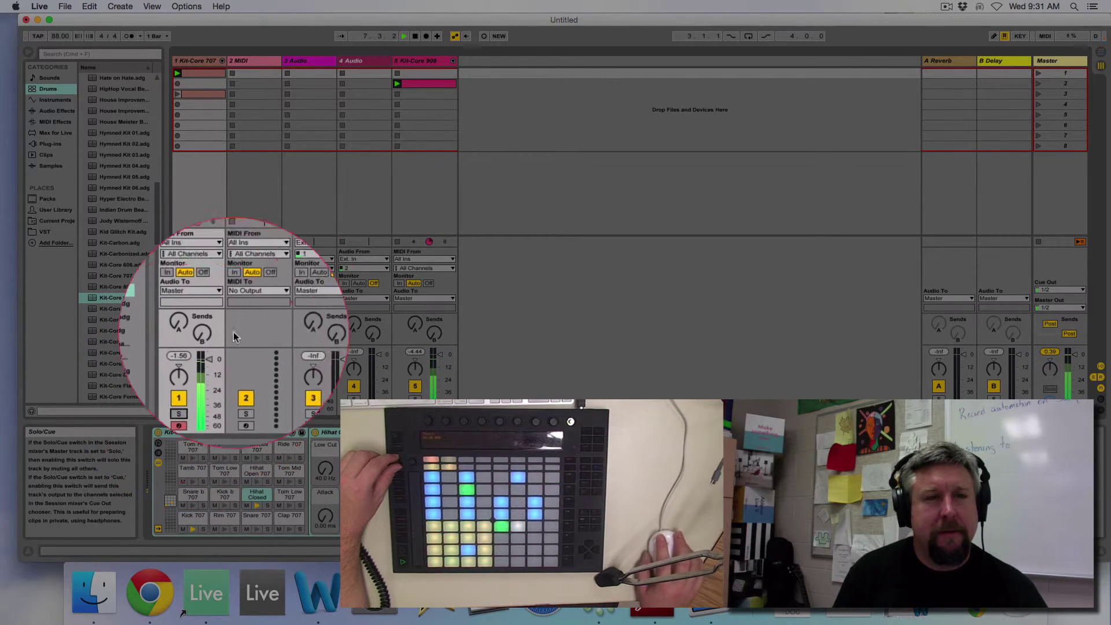
{"action": "left_click", "coordinate": [415, 36]}
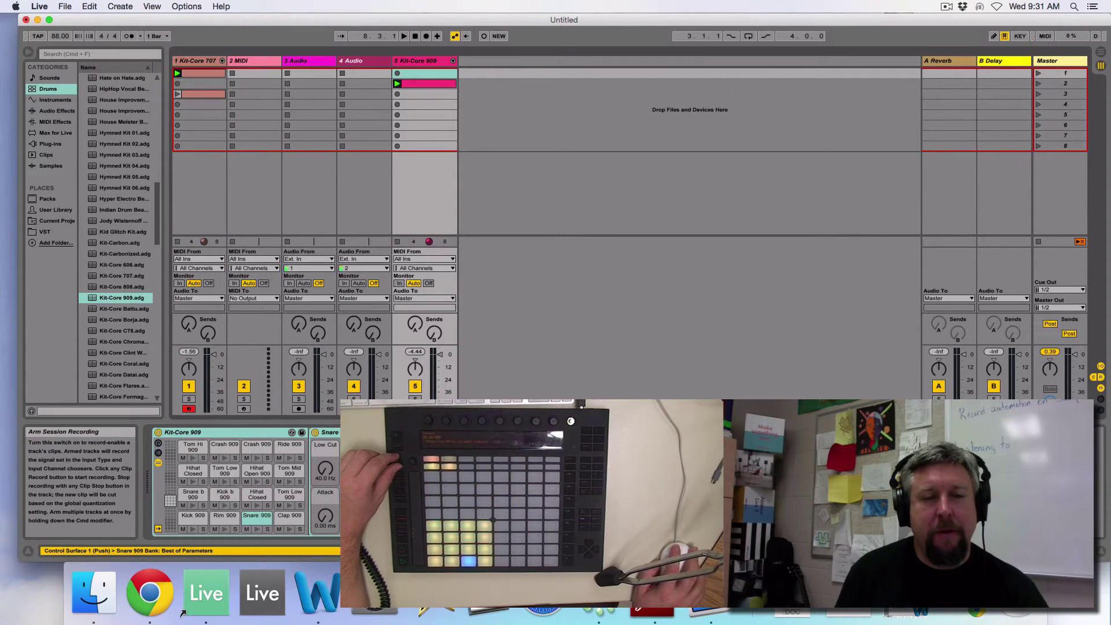
Step: Disarm track 1 for recording and delete the clip in its third slot
{"action": "left_click", "coordinate": [190, 409]}
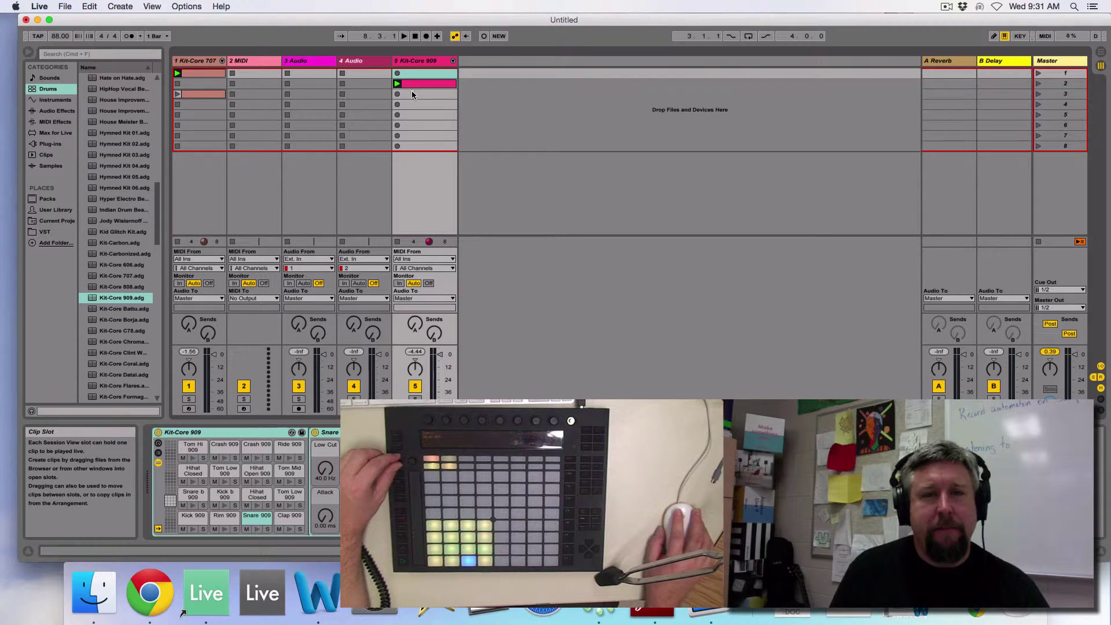
{"action": "left_click", "coordinate": [201, 96]}
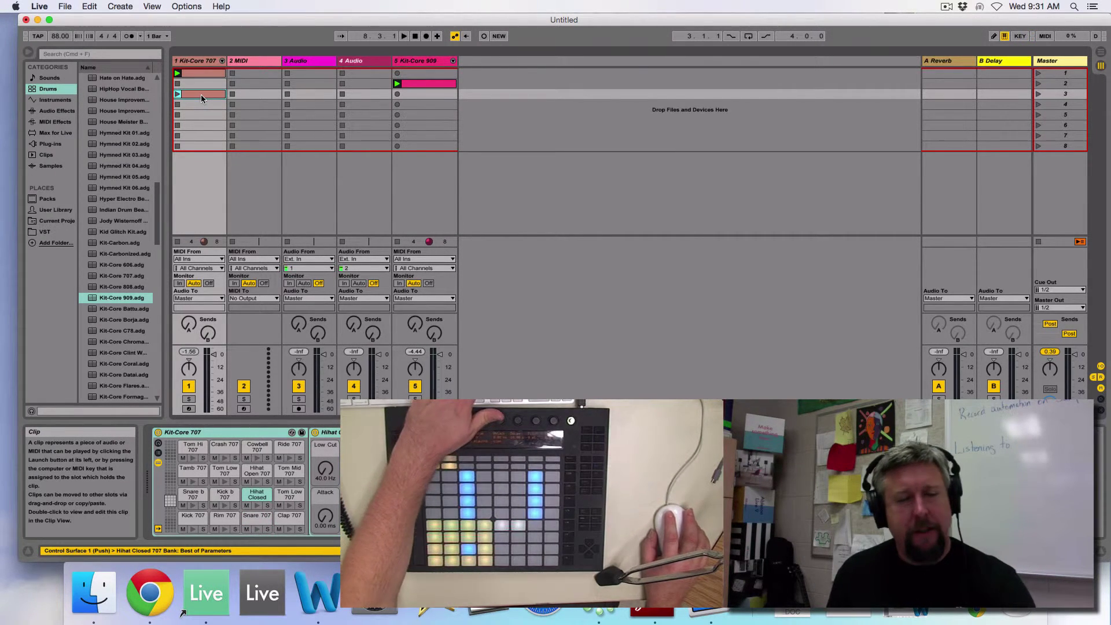
{"action": "key", "text": "Delete"}
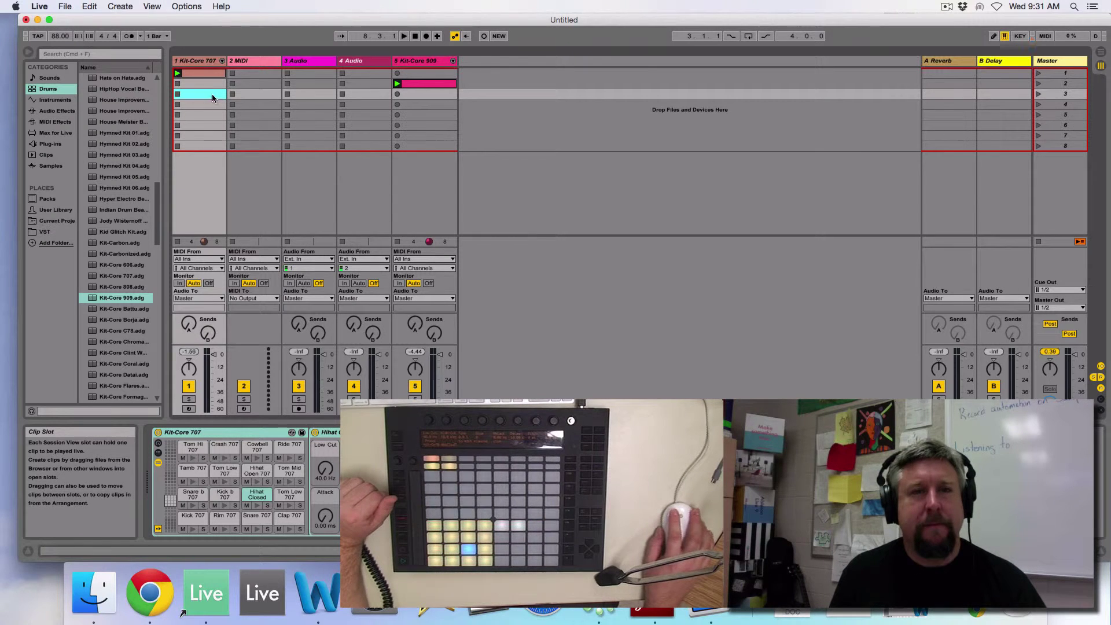
Step: Delete the Kit-Core 909 track and both audio tracks
{"action": "left_click", "coordinate": [426, 63]}
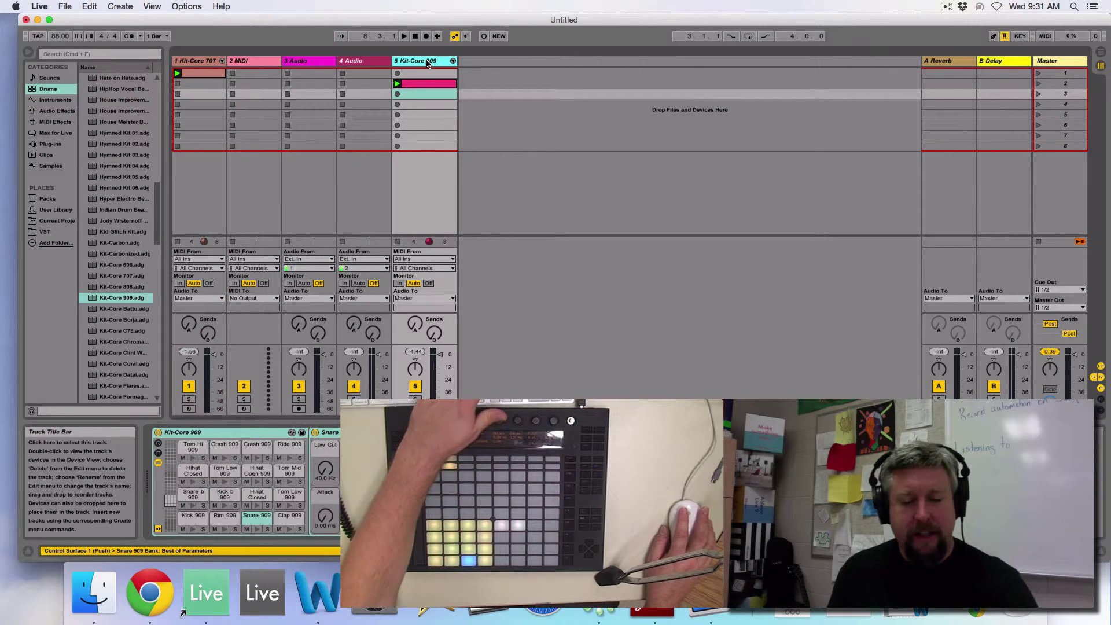
{"action": "key", "text": "Delete"}
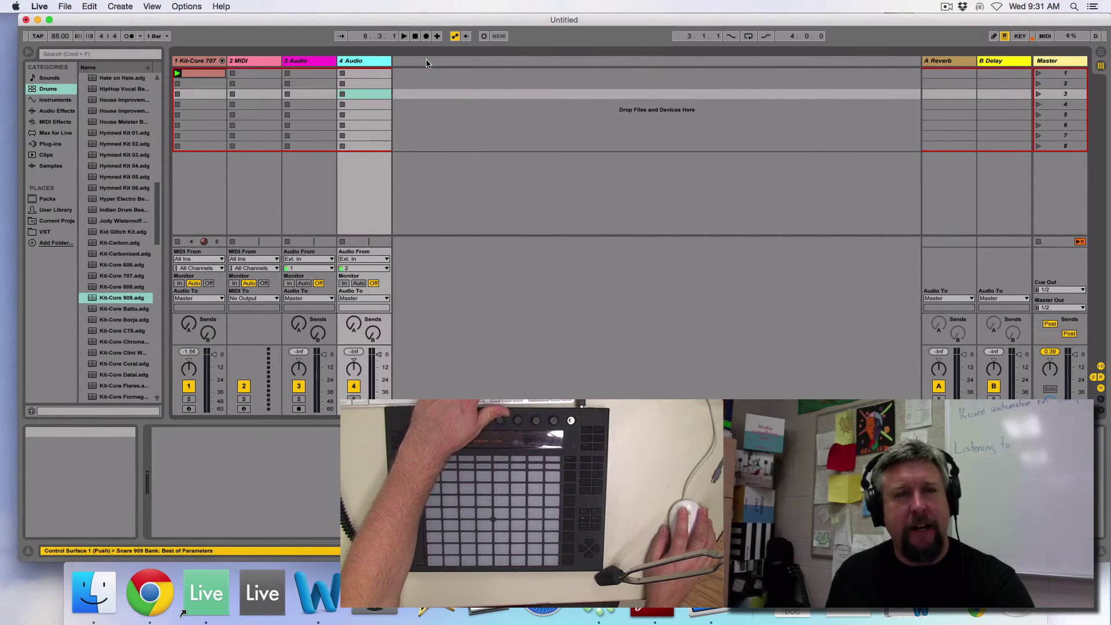
{"action": "key", "text": "Delete"}
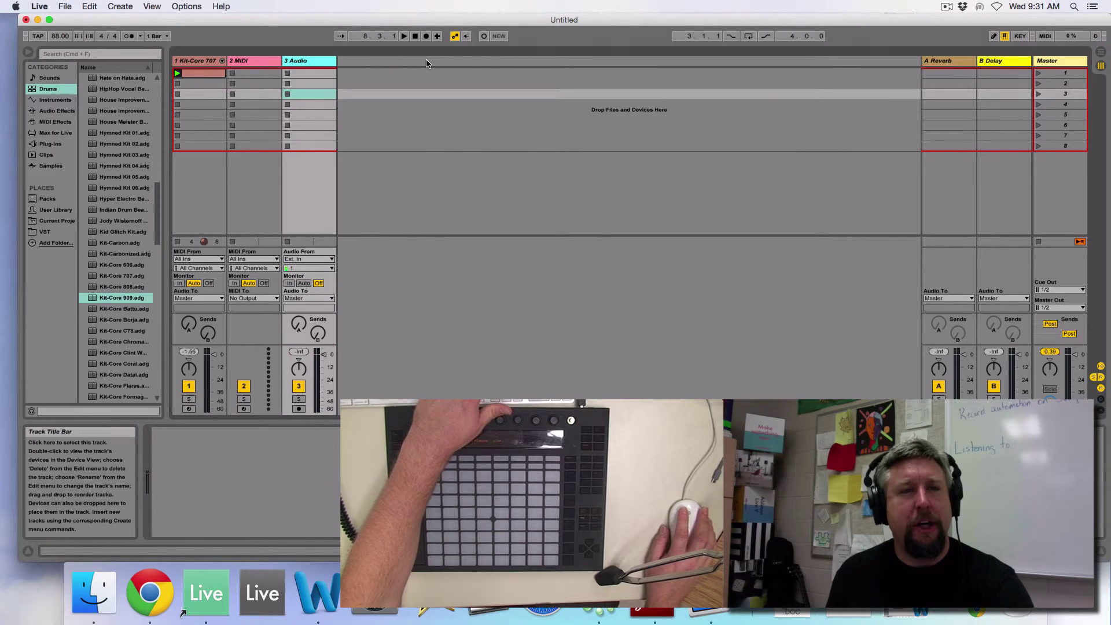
{"action": "key", "text": "Delete"}
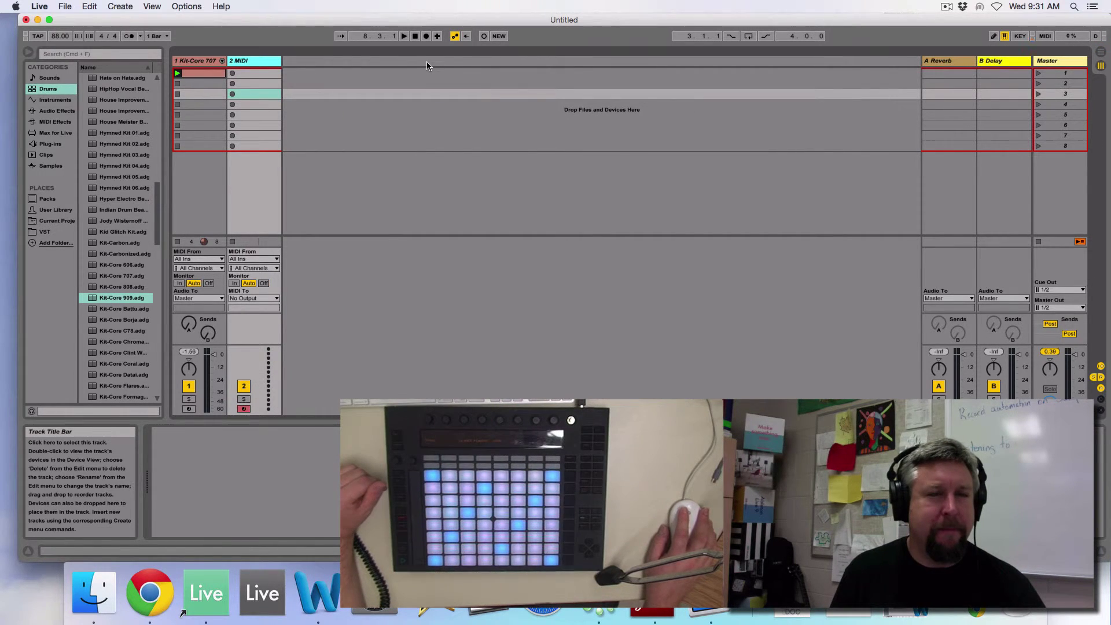
Step: Copy the Kit-Core 707 track with its clip and paste it five times beside the original
{"action": "left_click", "coordinate": [197, 61]}
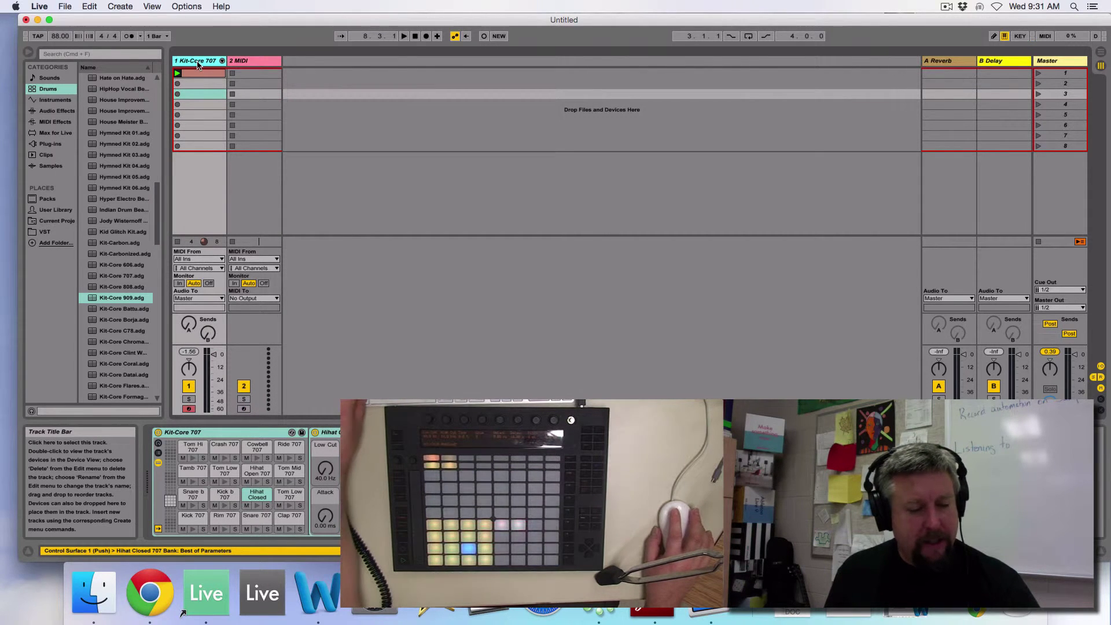
{"action": "key", "text": "super+c"}
{"action": "key", "text": "super+v"}
{"action": "key", "text": "super+v"}
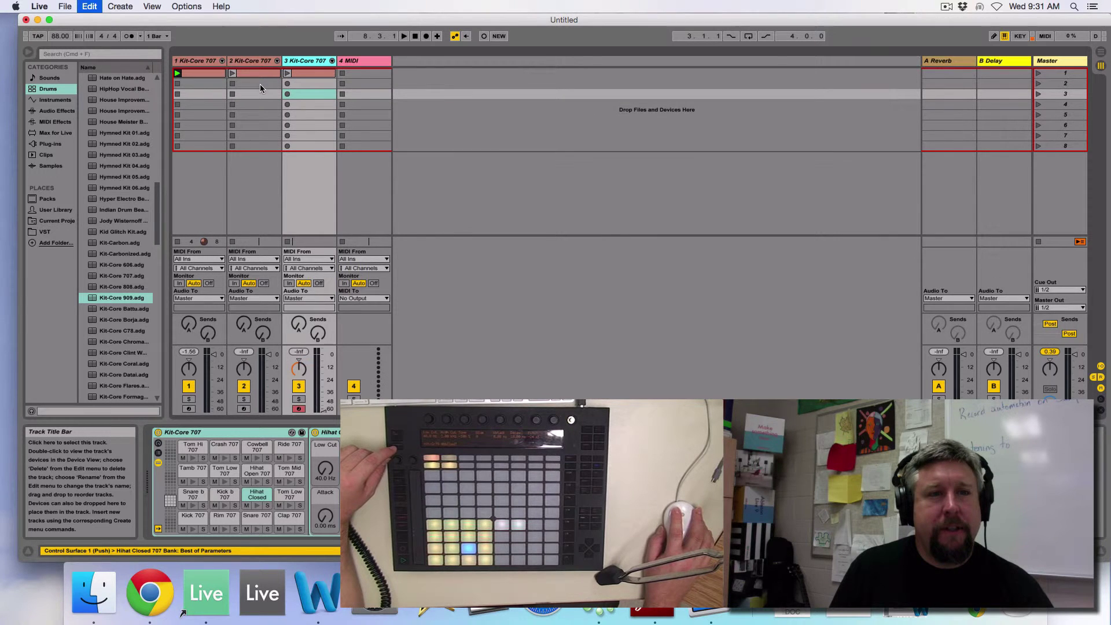
{"action": "key", "text": "super+v"}
{"action": "key", "text": "super+v"}
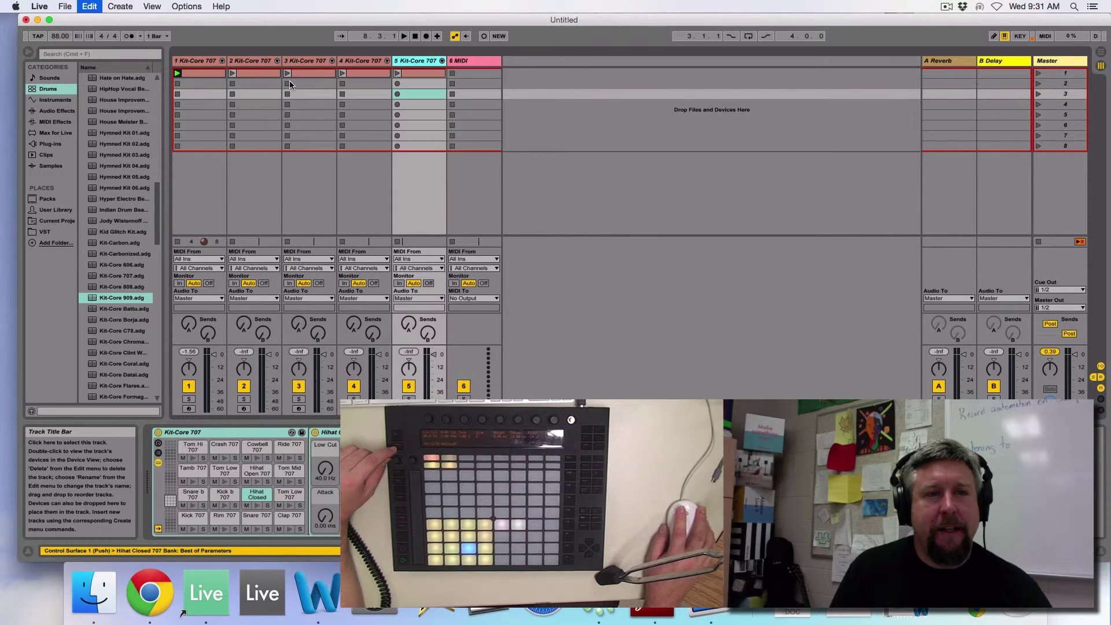
{"action": "key", "text": "super+v"}
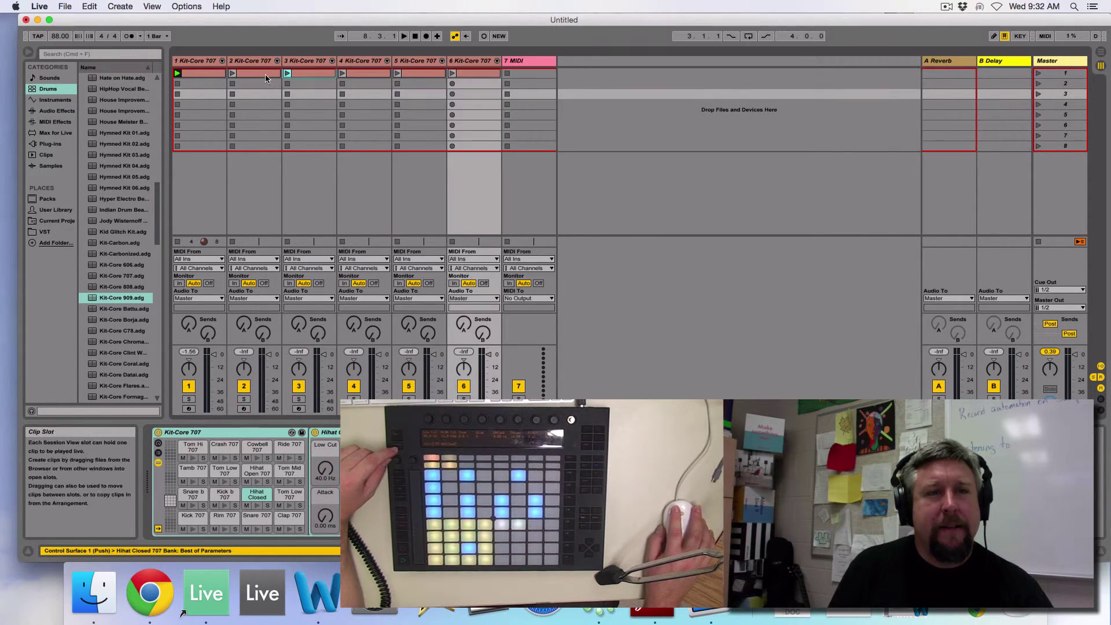
Step: Stagger the copied clips diagonally, placing those on tracks 2 to 5 in scenes 2 to 5 respectively
{"action": "left_click_drag", "start_coordinate": [317, 72], "coordinate": [361, 105]}
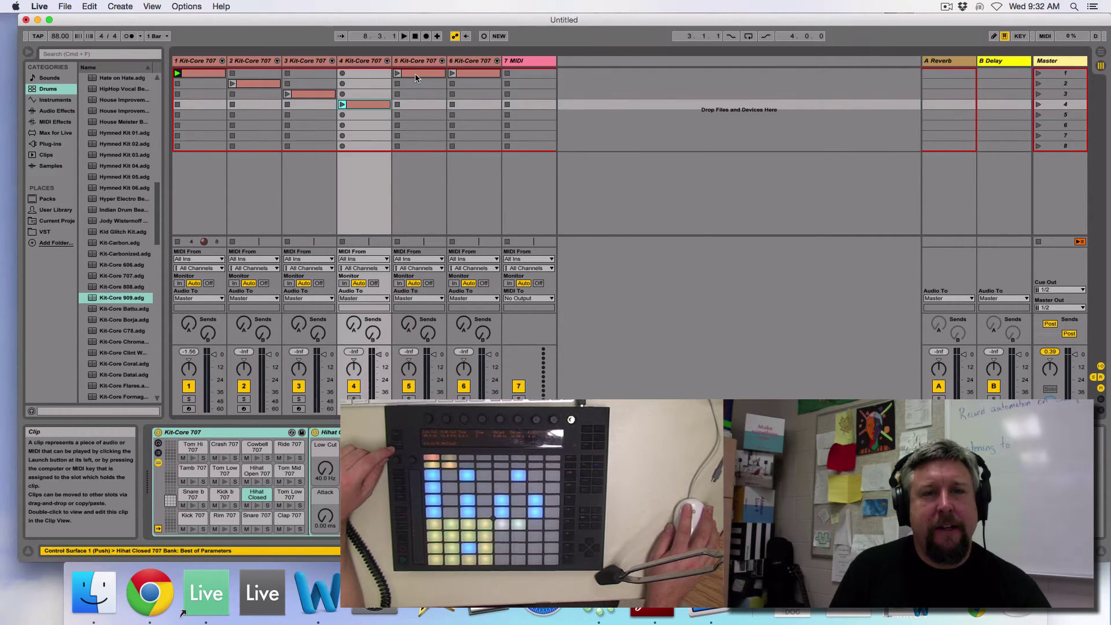
{"action": "left_click_drag", "start_coordinate": [414, 74], "coordinate": [420, 114]}
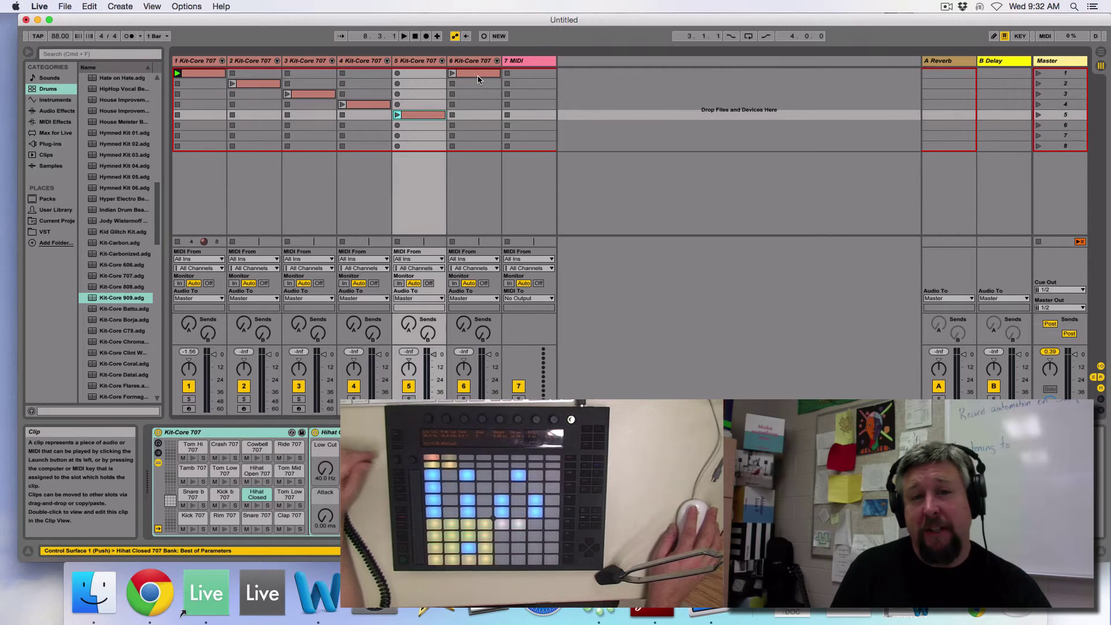